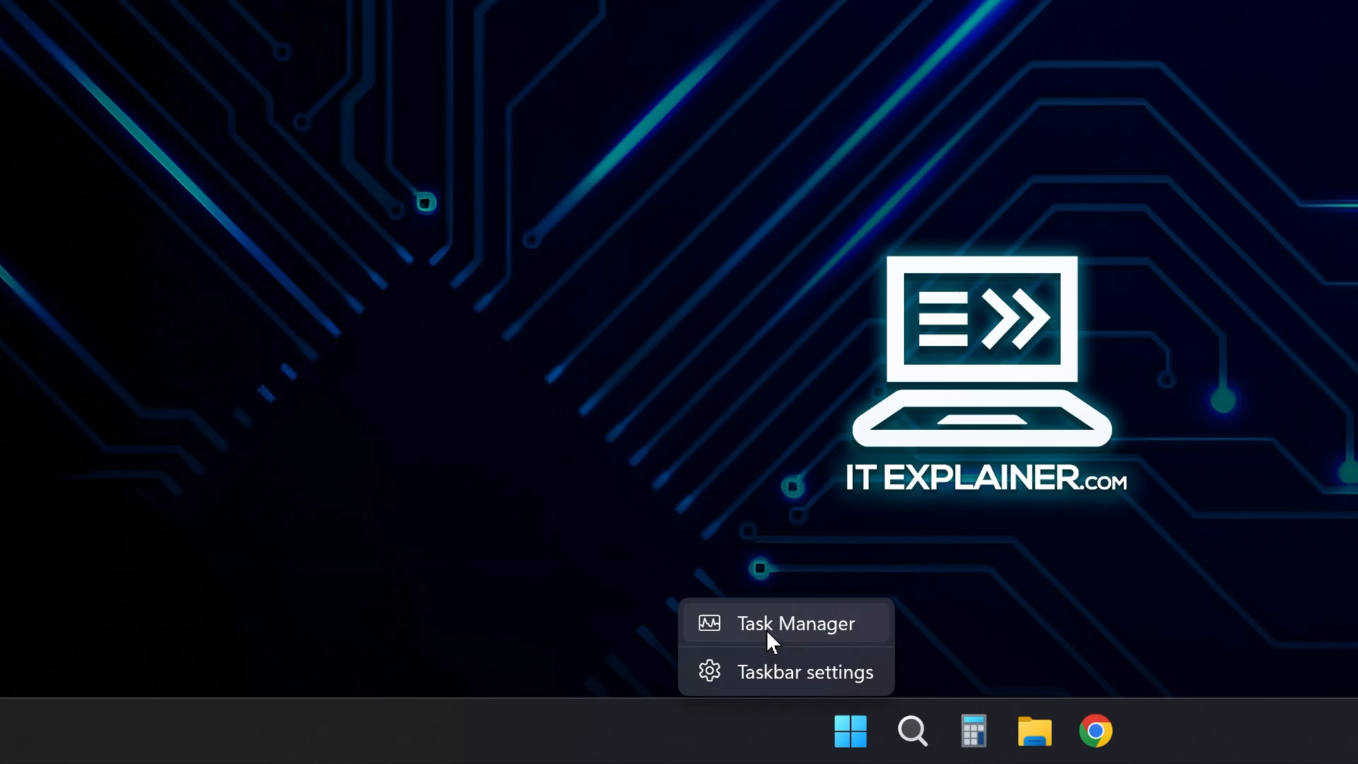
# Step: Launch Task Manager and view the Performance page with the CPU usage graph
pyautogui.click(766, 629)
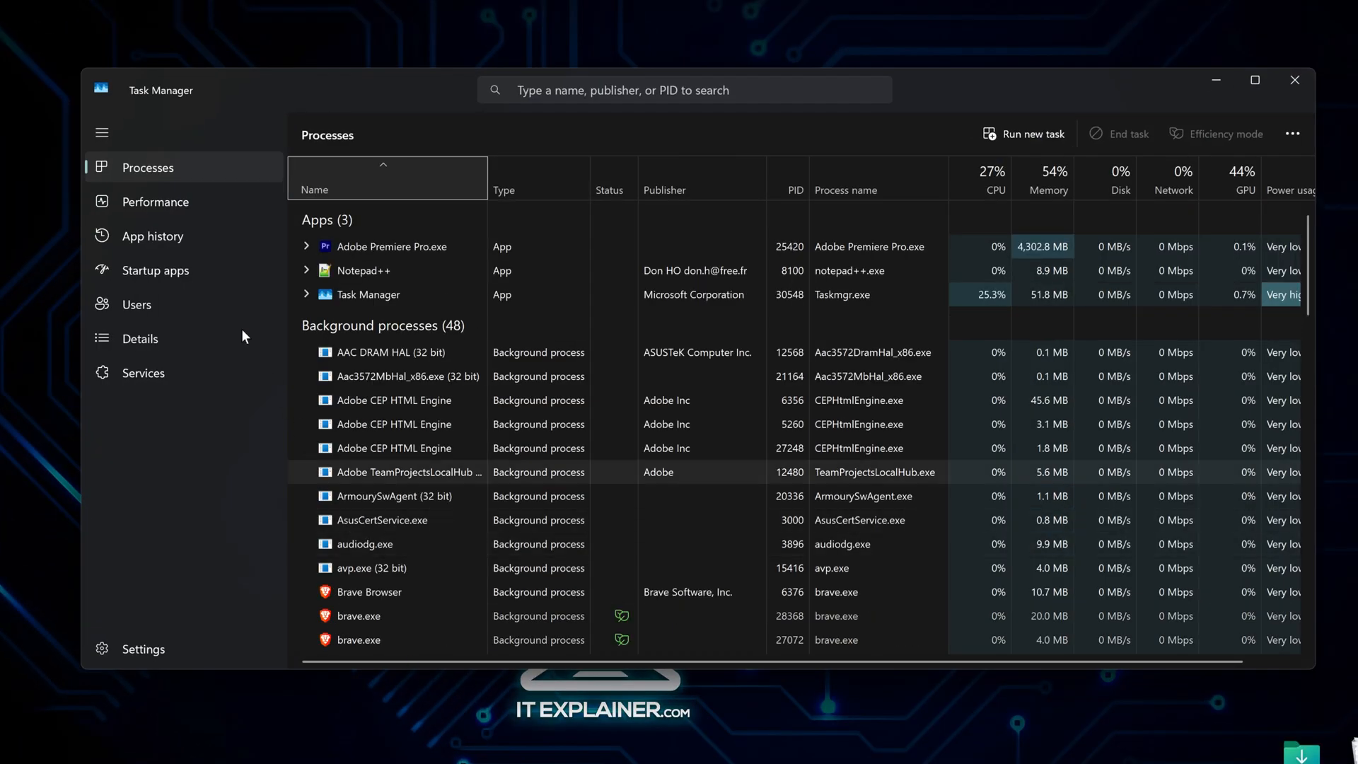
pyautogui.click(180, 204)
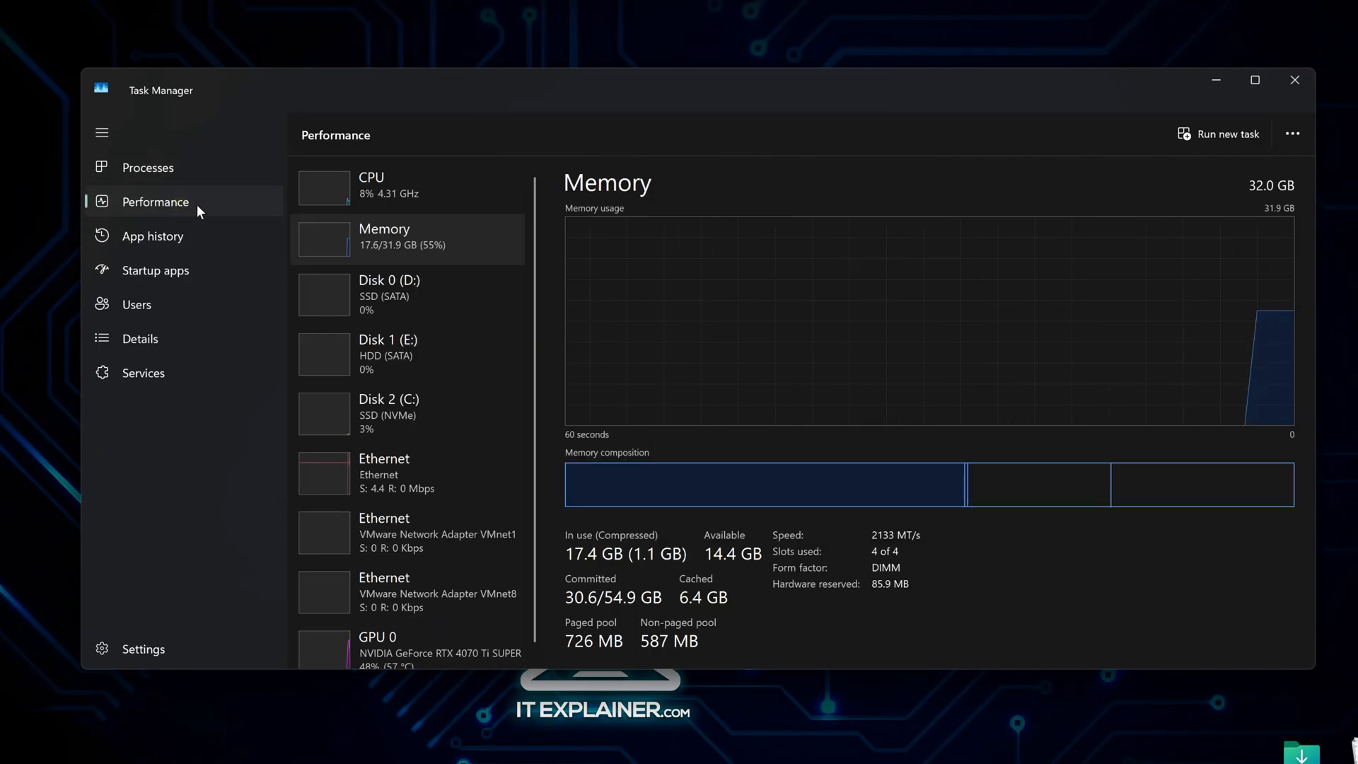
pyautogui.click(372, 189)
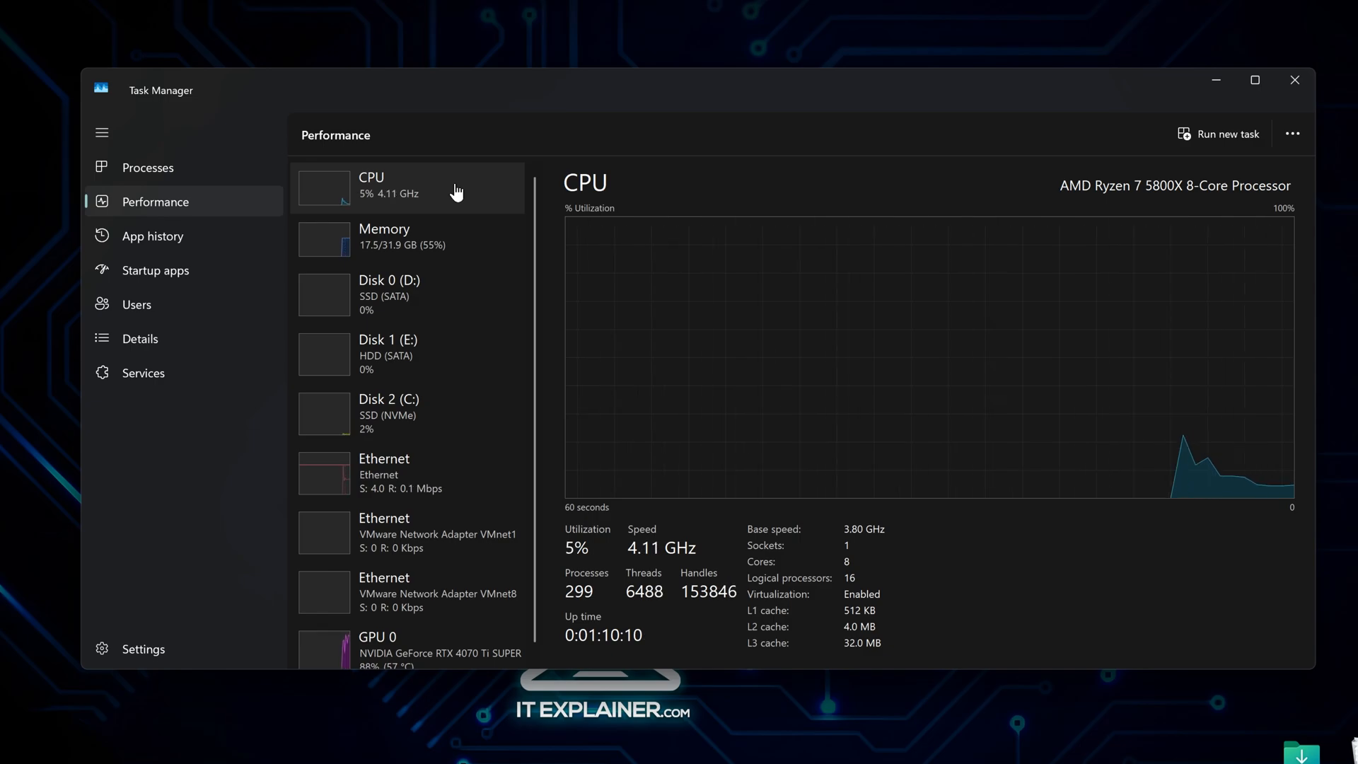
# Step: Sort the Processes list by CPU usage, re-sort by name, and inspect actions for AAC DRAM HAL
pyautogui.click(229, 171)
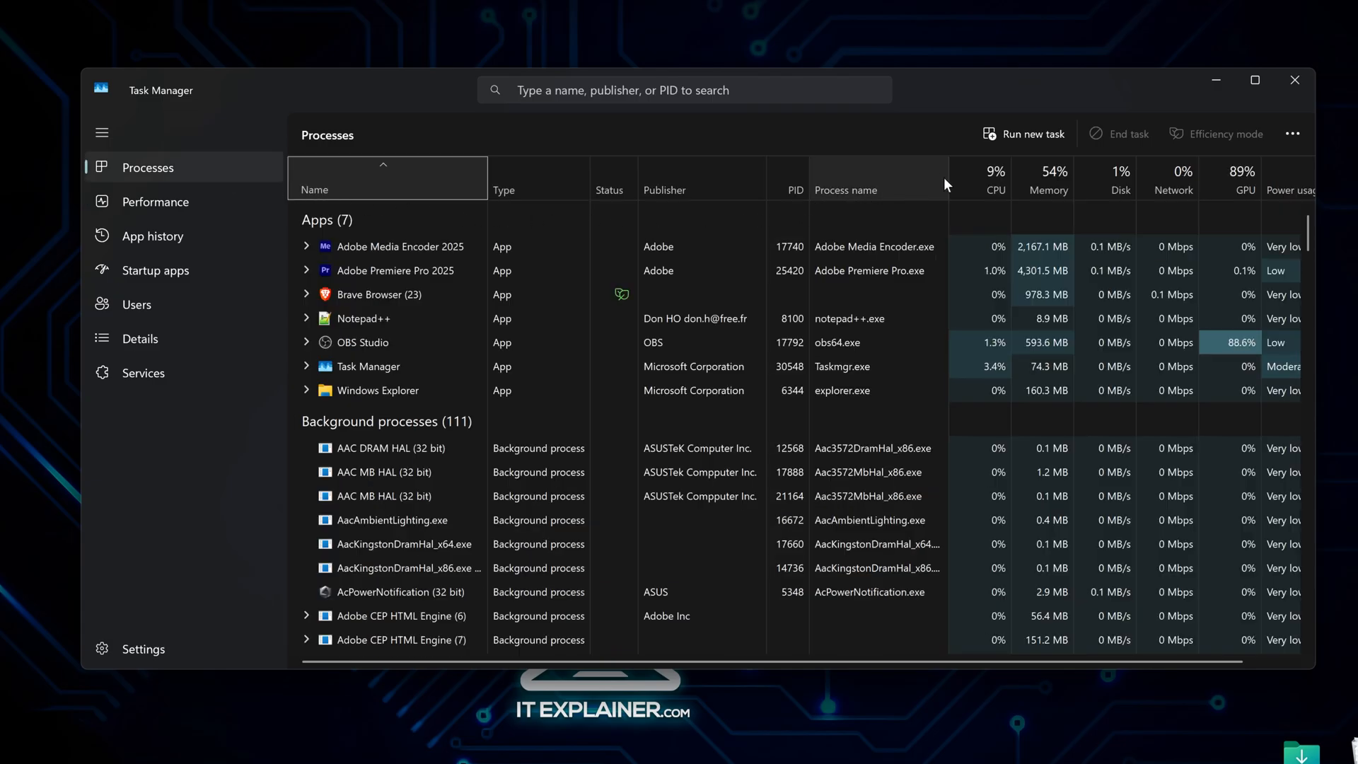
pyautogui.click(981, 178)
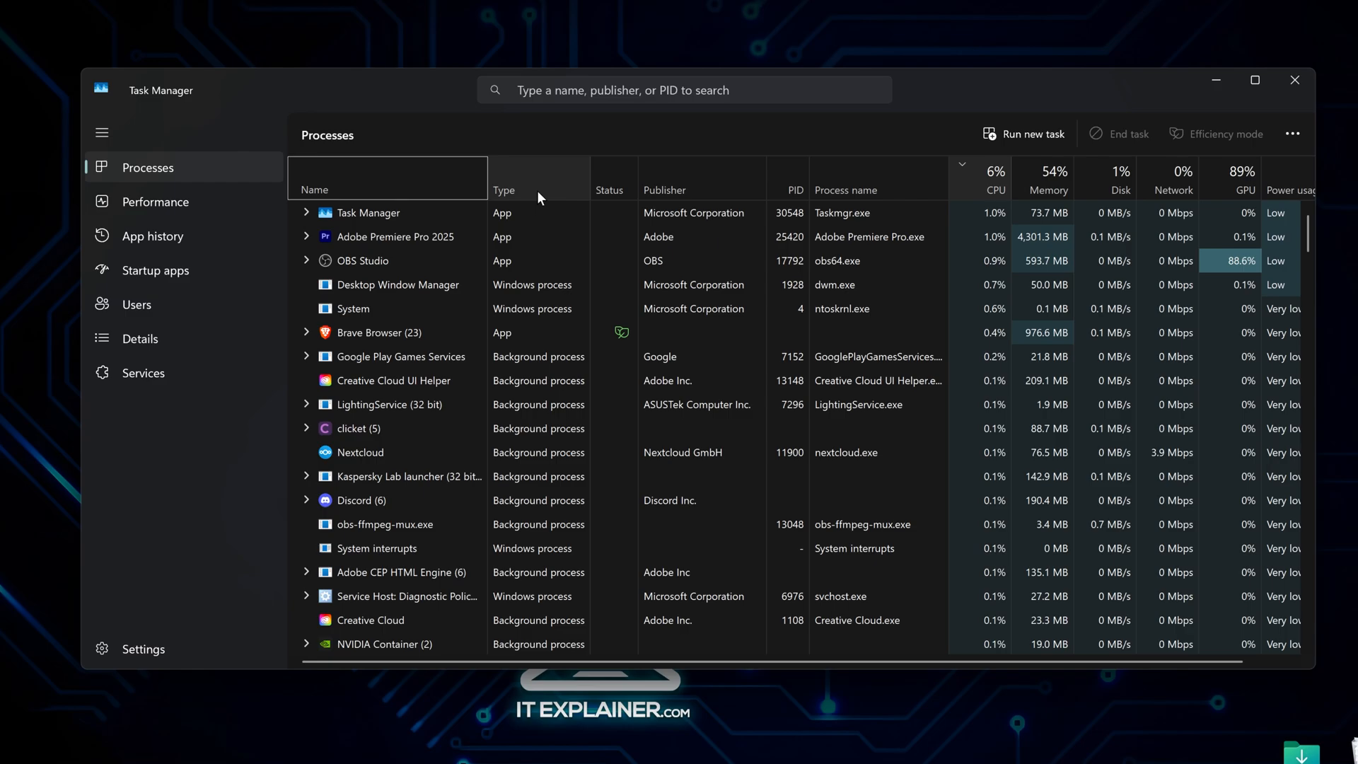
pyautogui.click(430, 184)
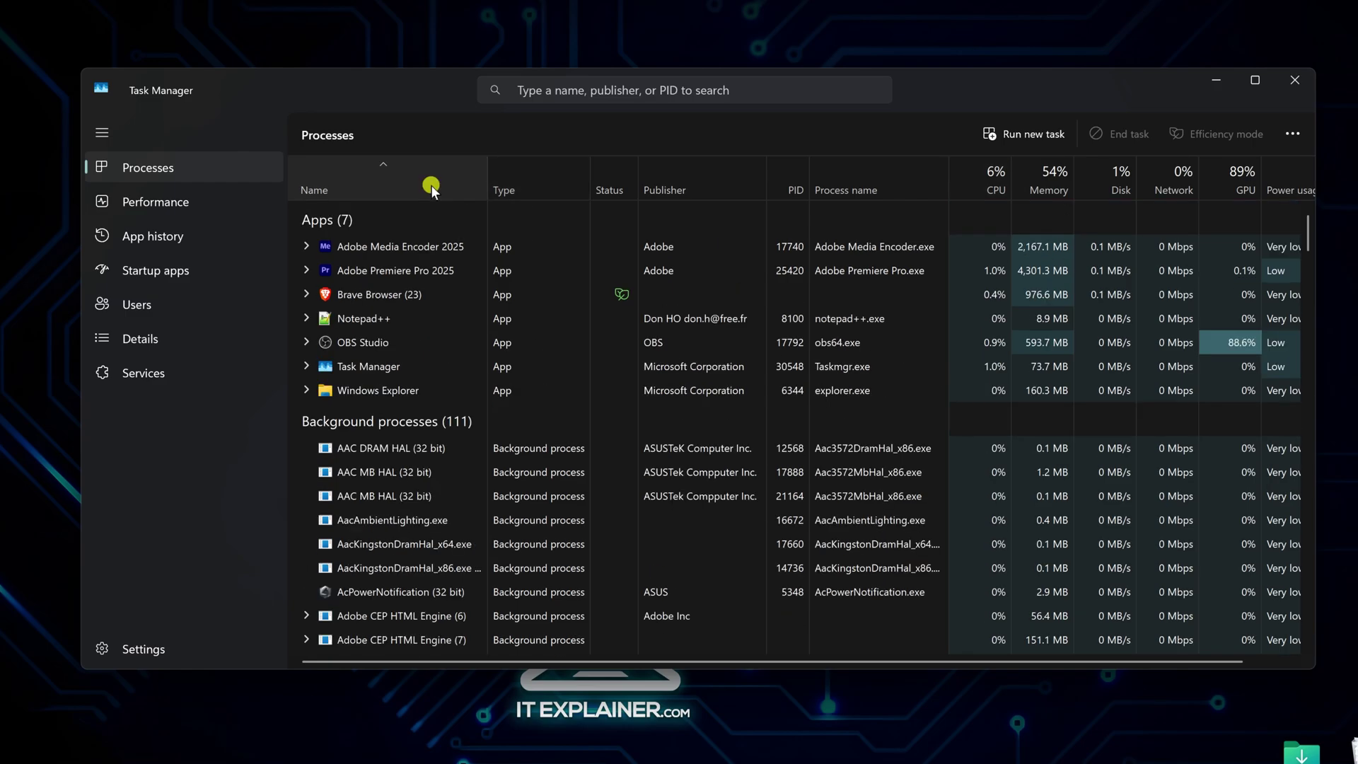
pyautogui.rightClick(385, 447)
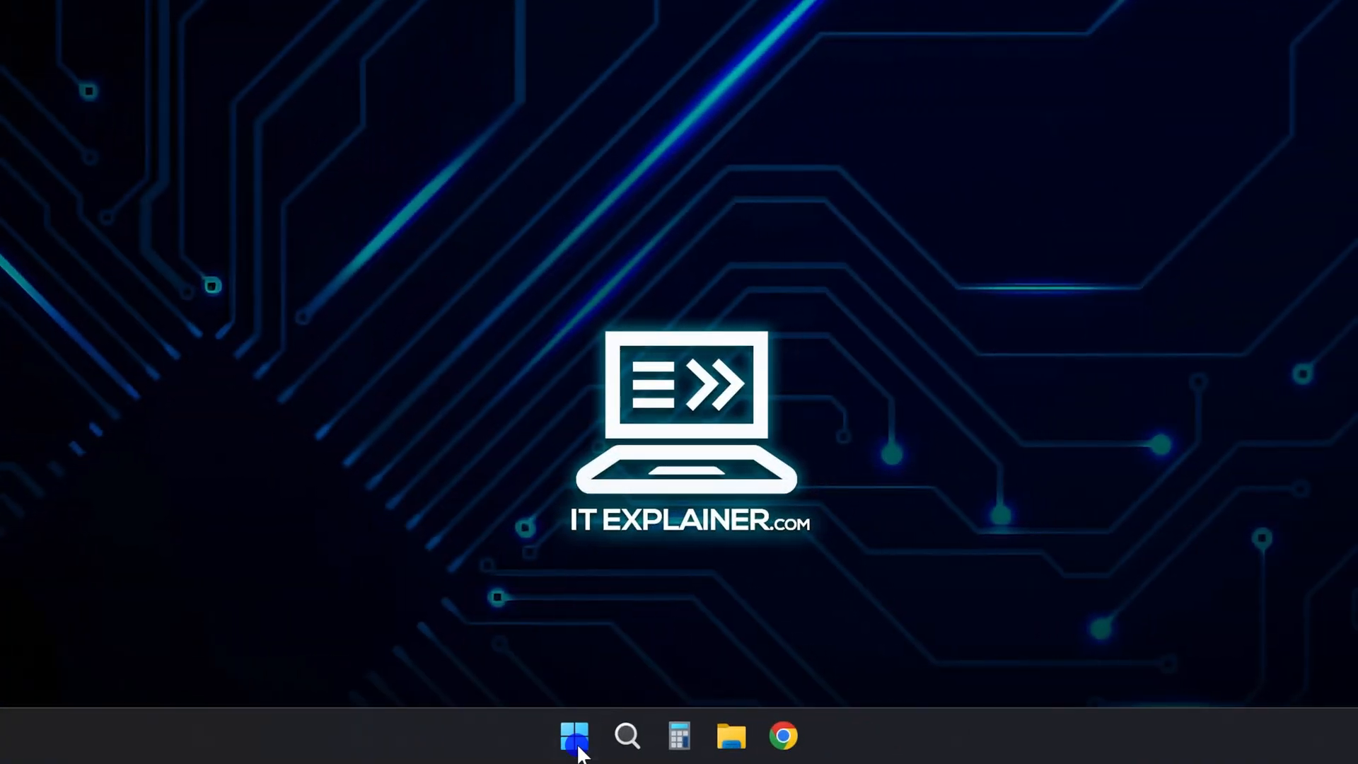
# Step: Reach the Apps section of Settings from the Start quick menu
pyautogui.rightClick(573, 735)
pyautogui.click(501, 478)
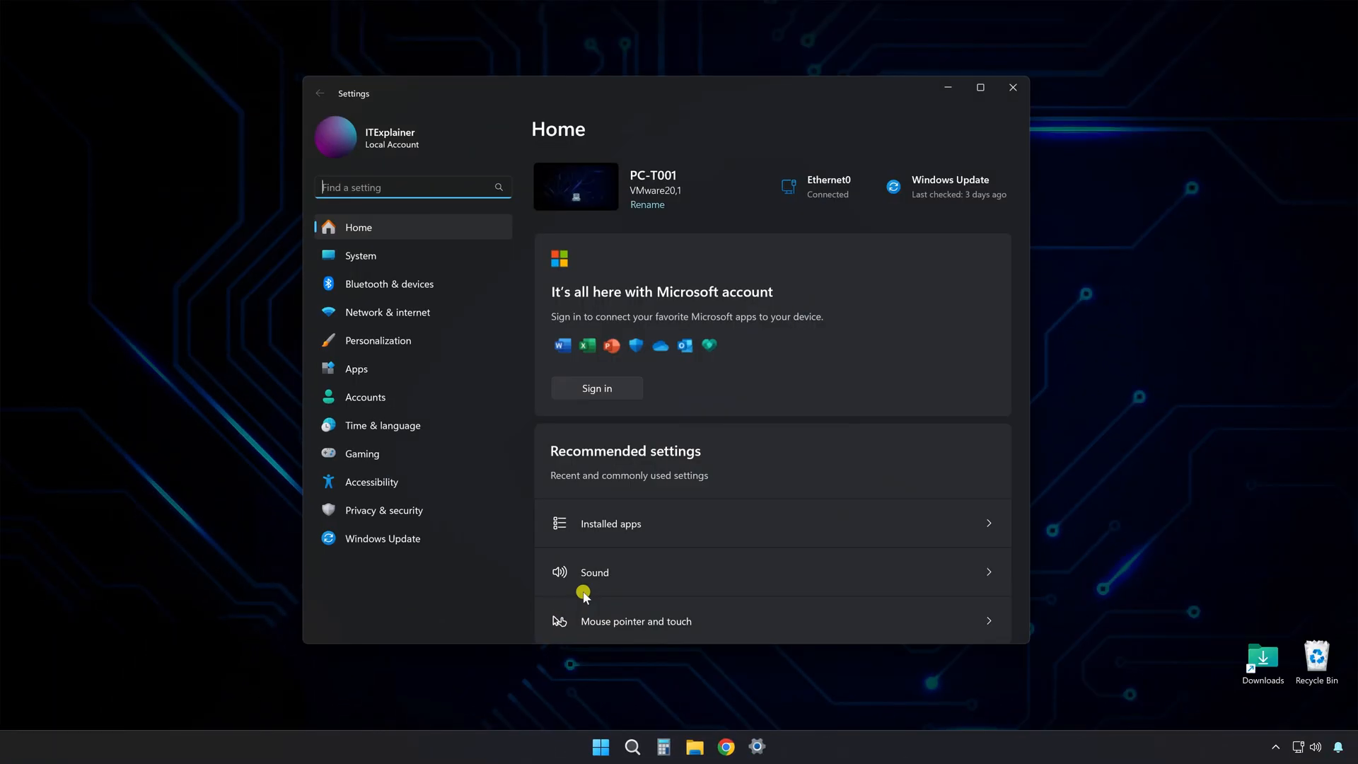
pyautogui.click(405, 373)
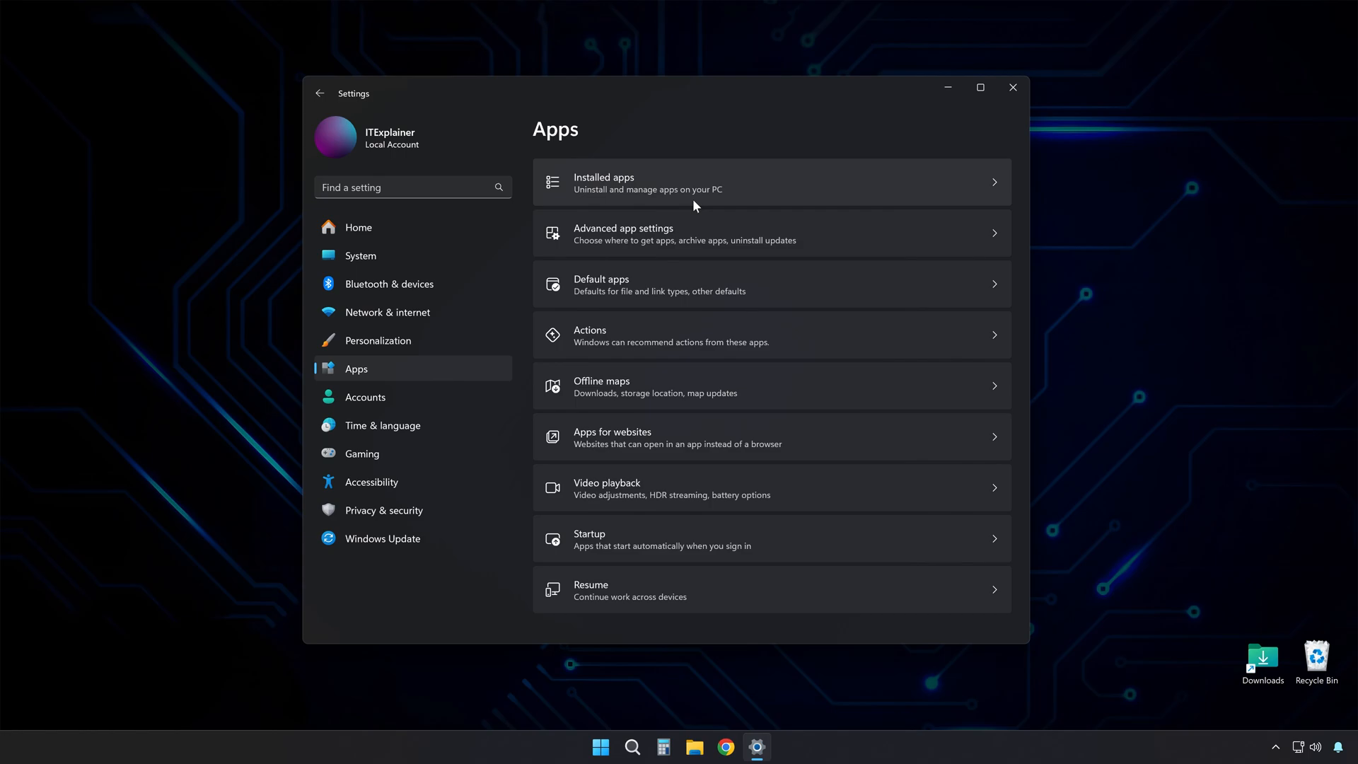
# Step: Show Installed apps sorted by Date installed
pyautogui.click(692, 198)
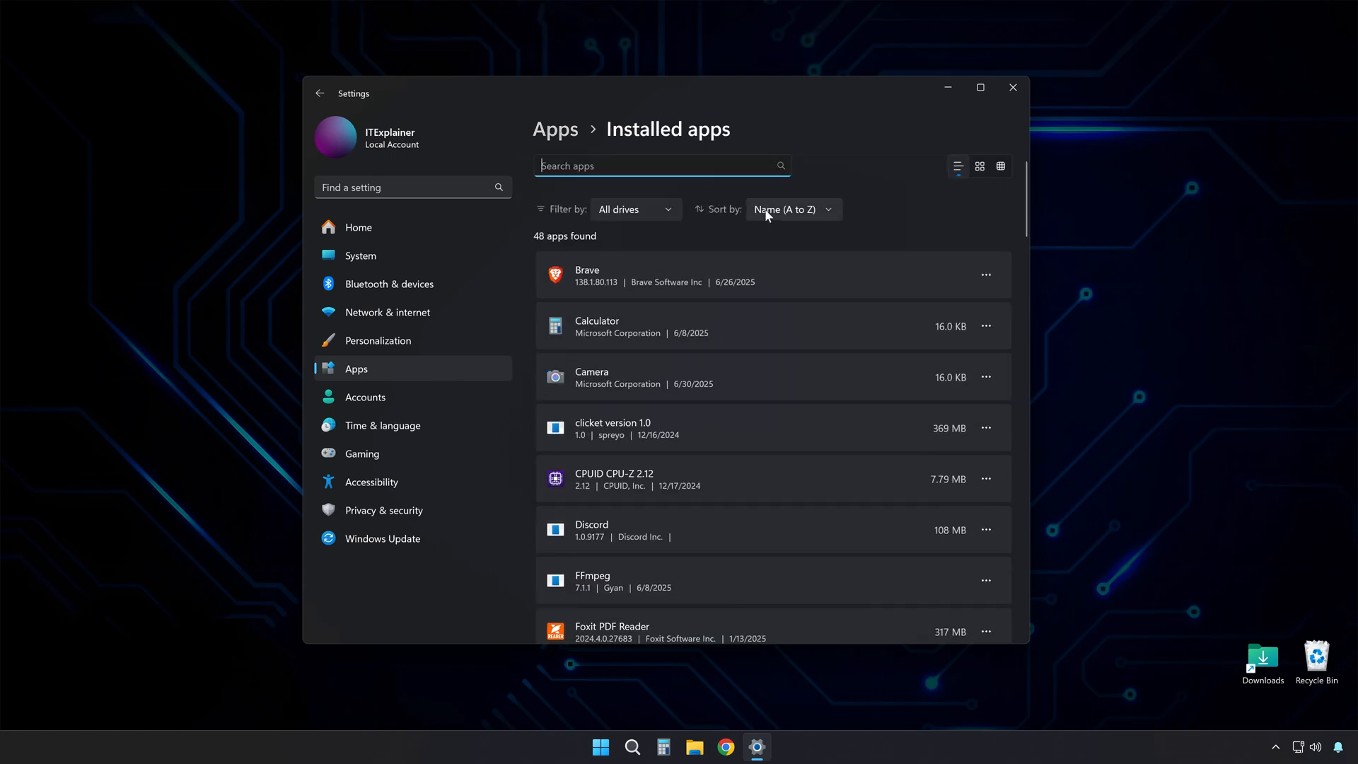
pyautogui.click(768, 210)
pyautogui.click(789, 262)
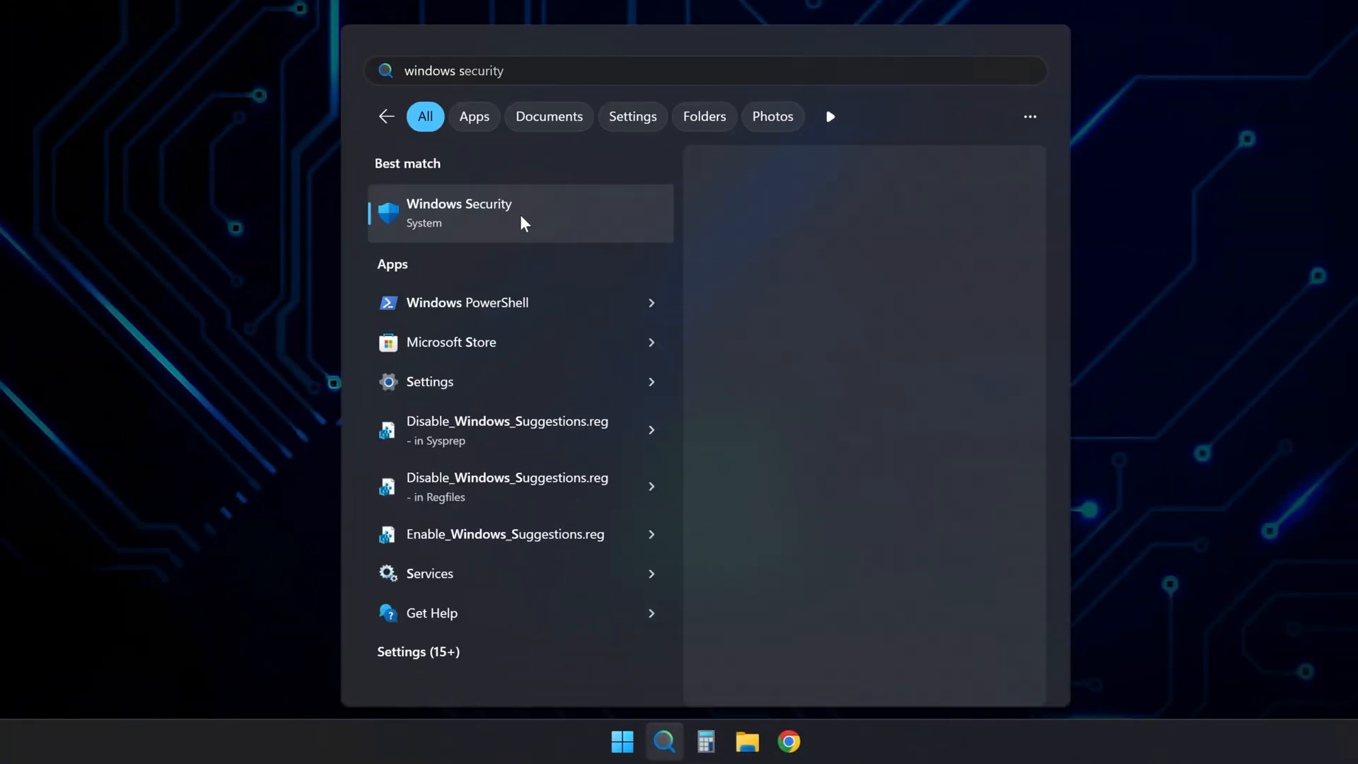
# Step: Review Protection history under Virus & threat protection in Windows Security
pyautogui.click(519, 214)
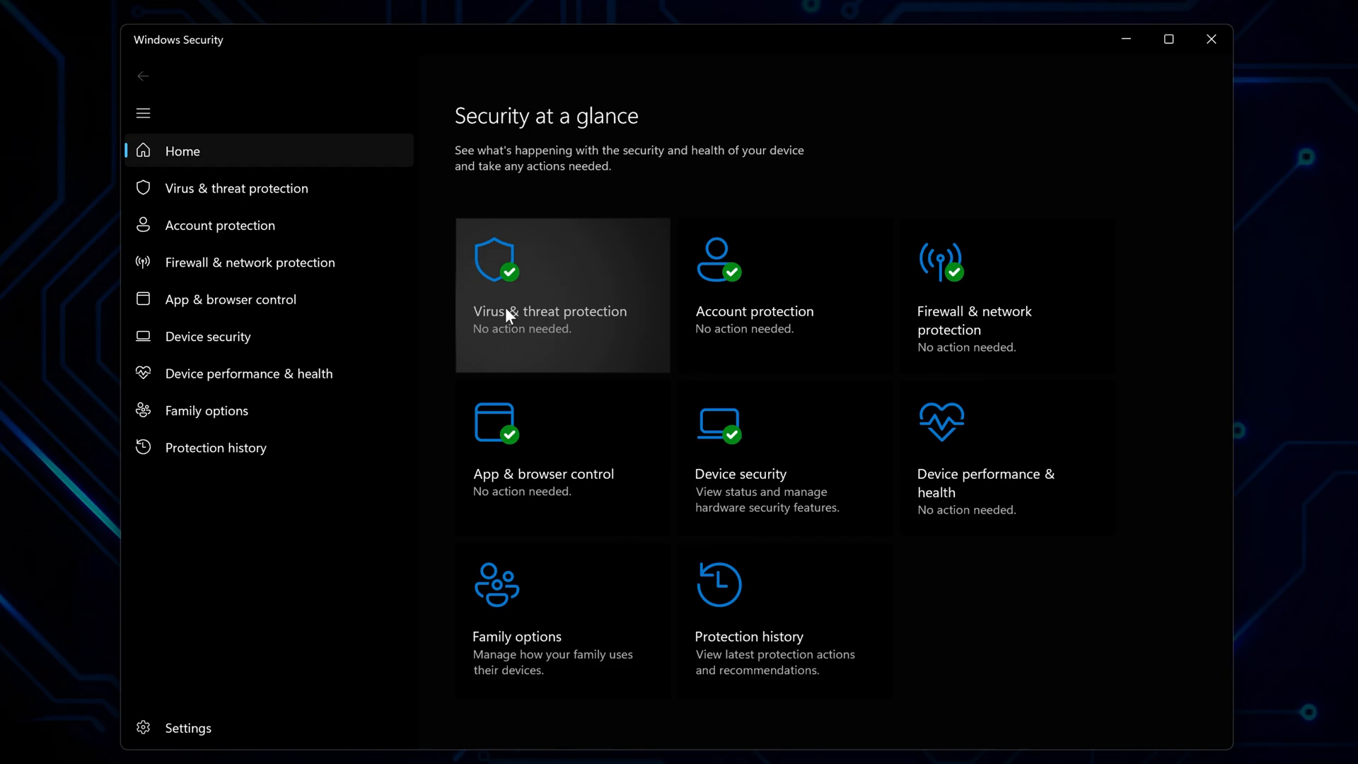
pyautogui.click(505, 307)
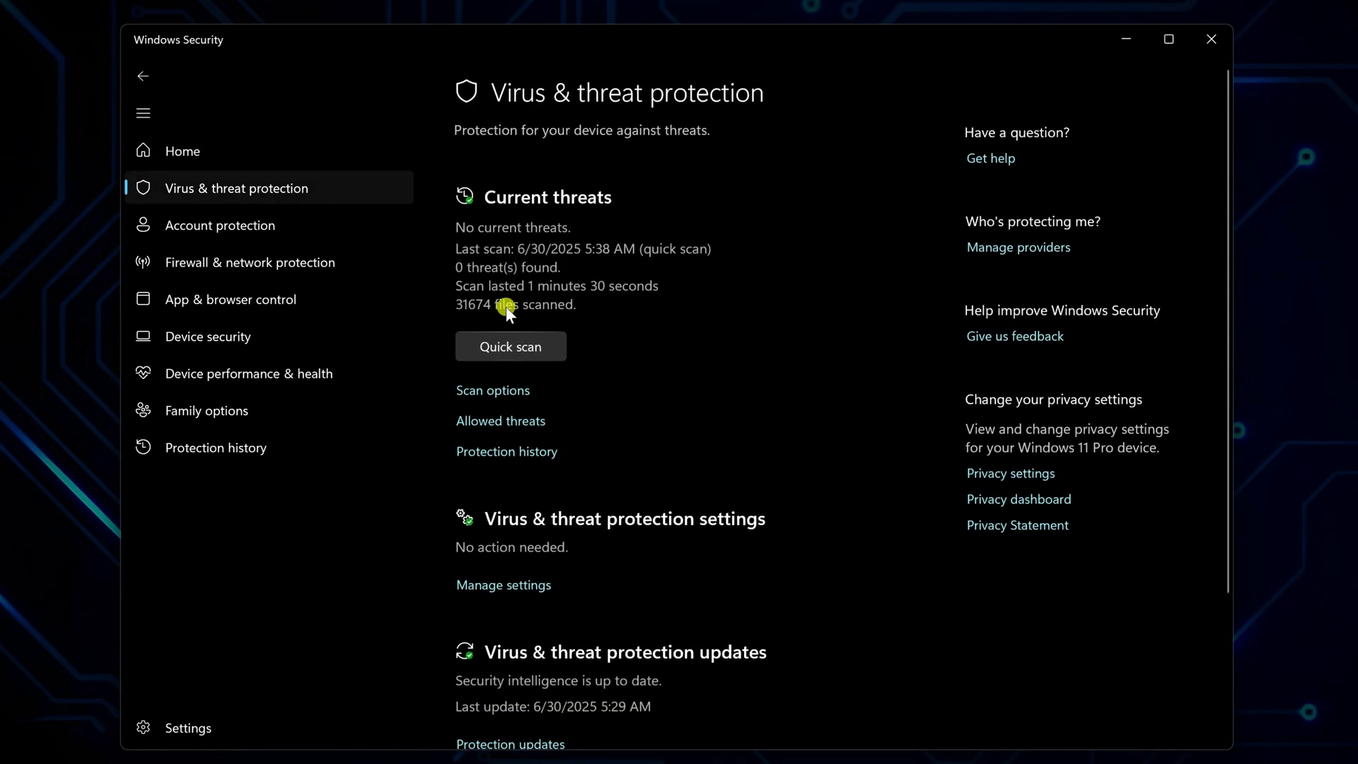
pyautogui.click(497, 454)
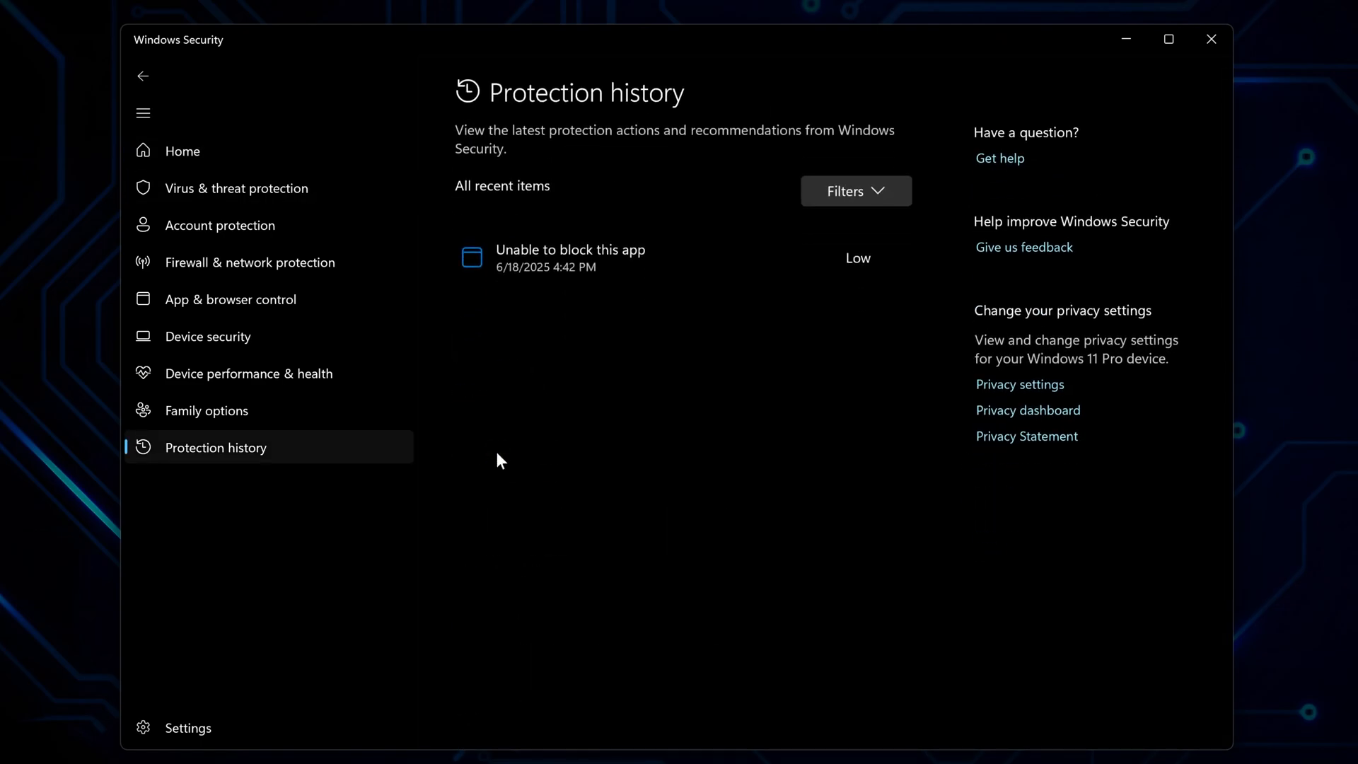
pyautogui.moveTo(536, 259)
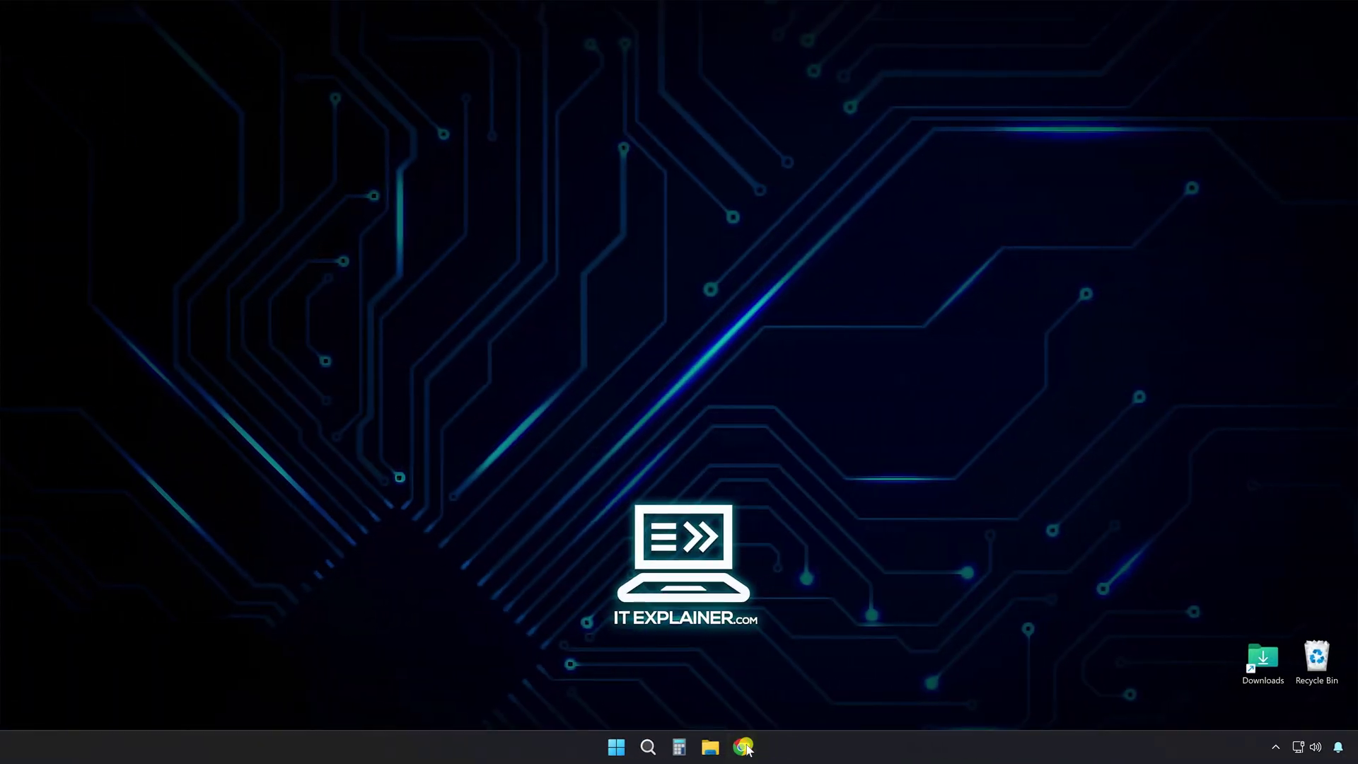
# Step: Run a Google search for amazon in Chrome to confirm the browser works
pyautogui.click(745, 749)
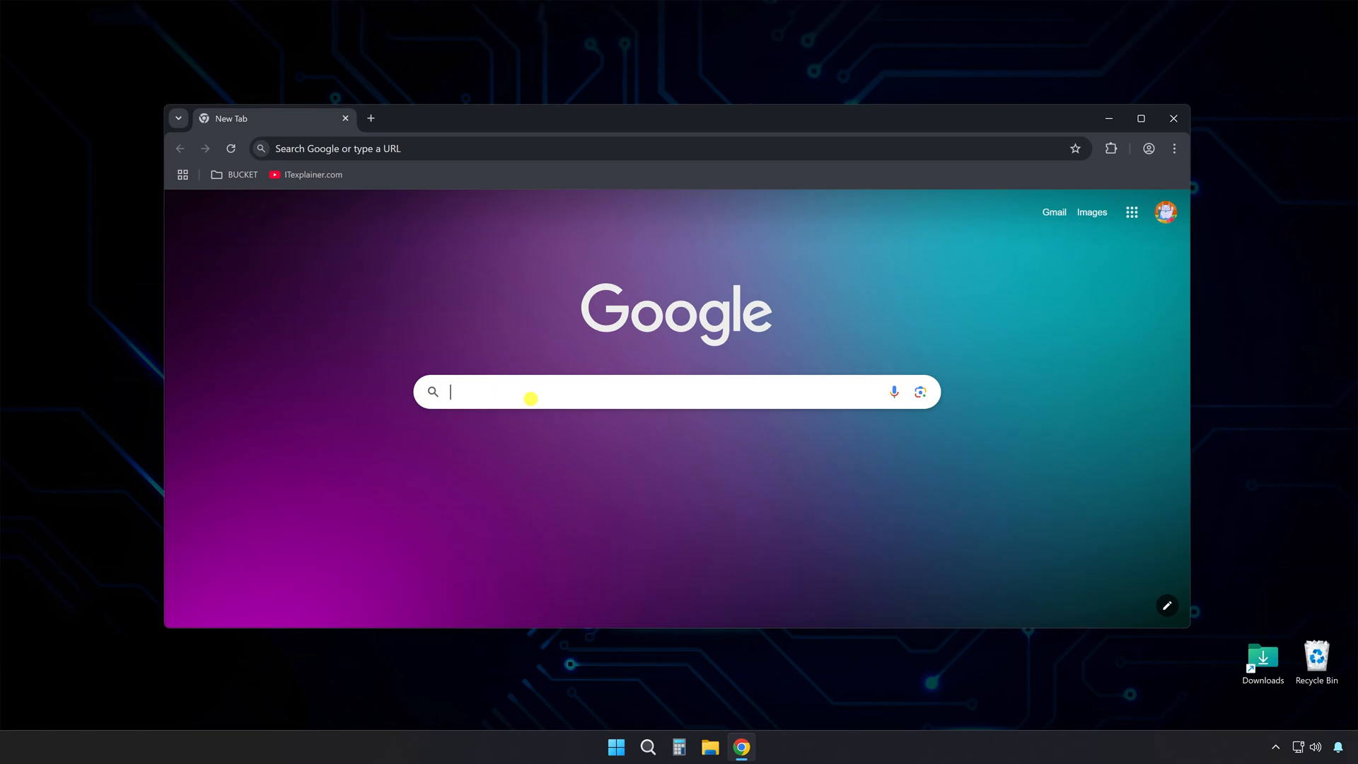
pyautogui.write('mazon')
pyautogui.press('Return')
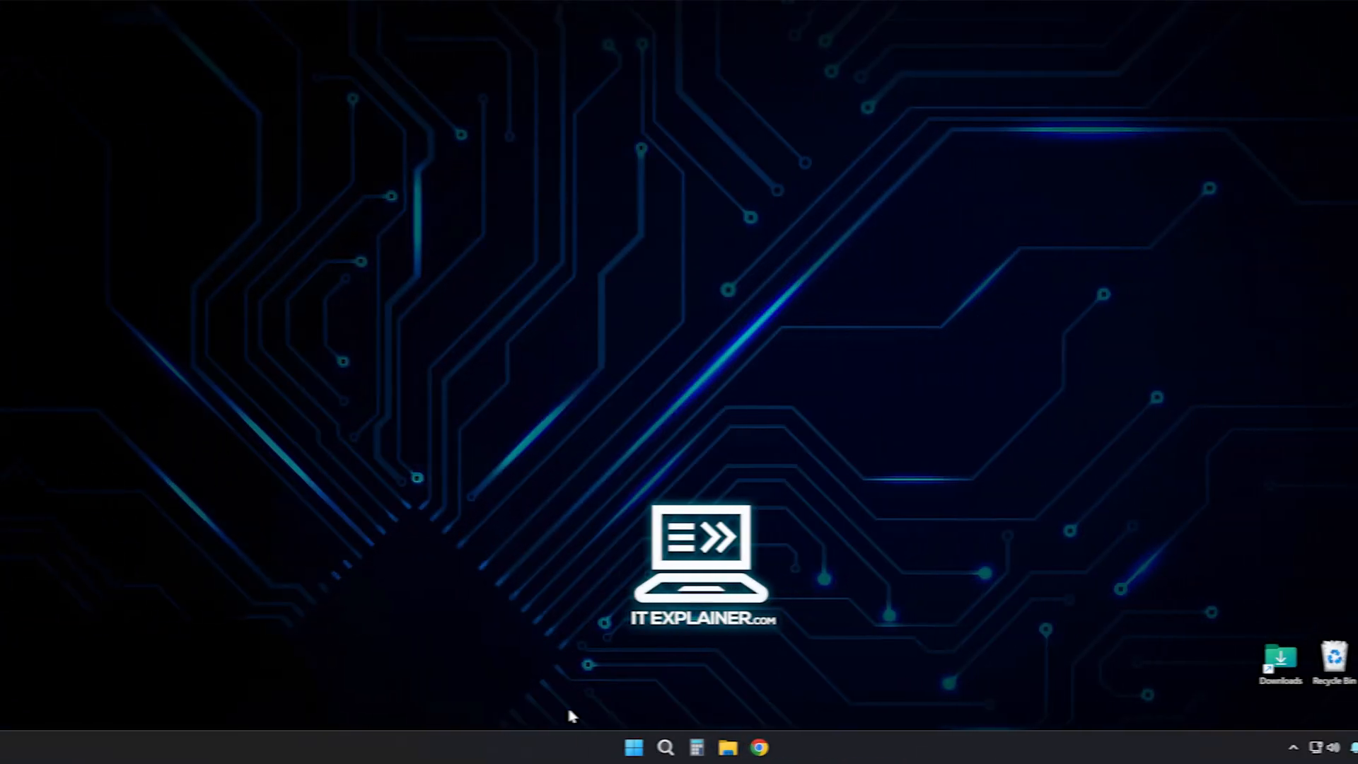
# Step: Reopen Task Manager and show the Startup apps list with status and impact
pyautogui.rightClick(542, 744)
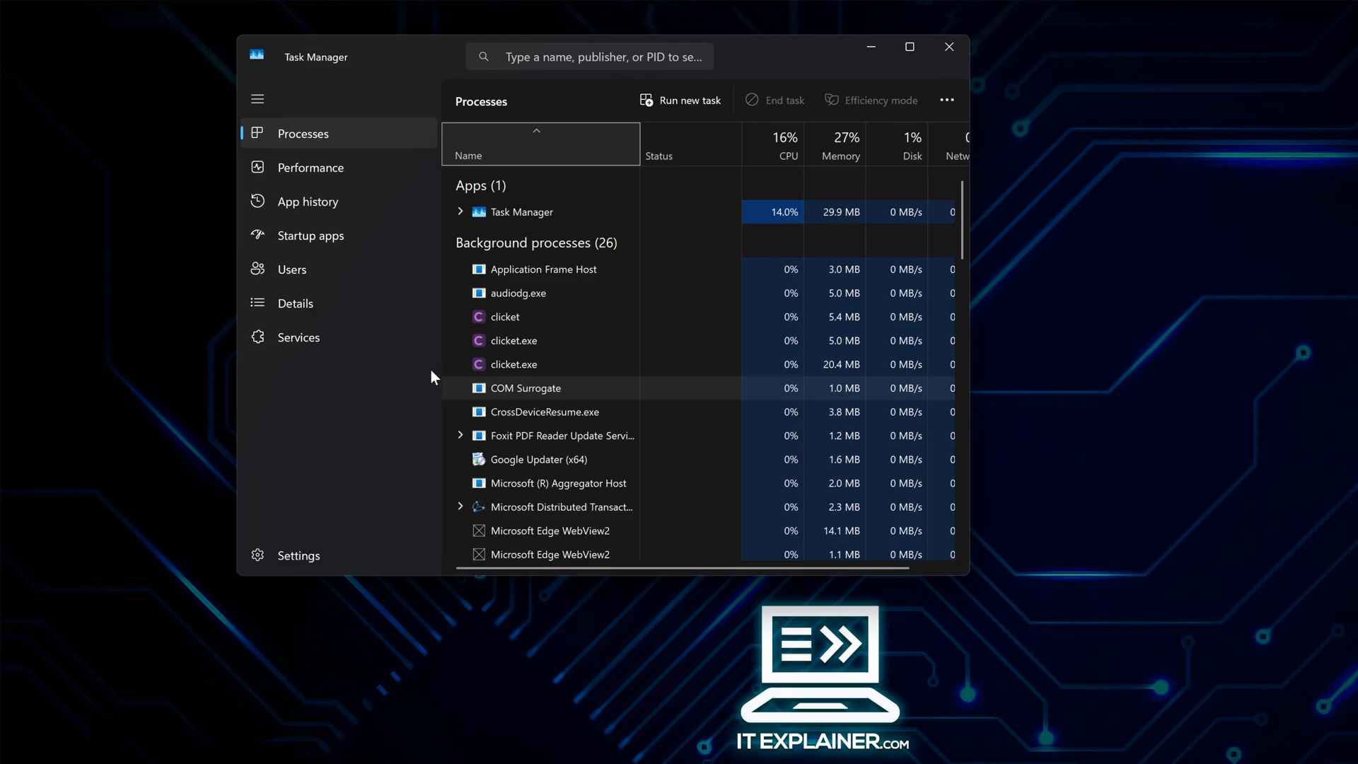
pyautogui.click(324, 241)
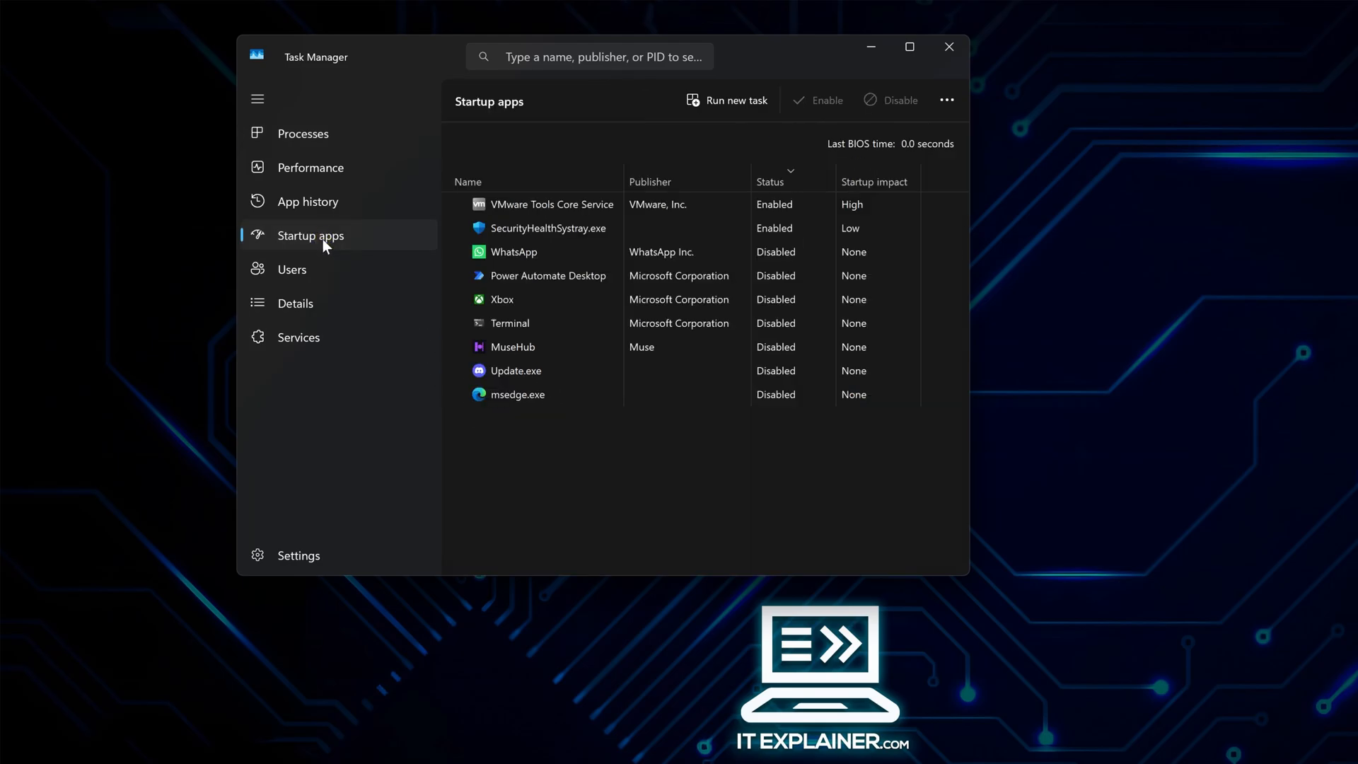